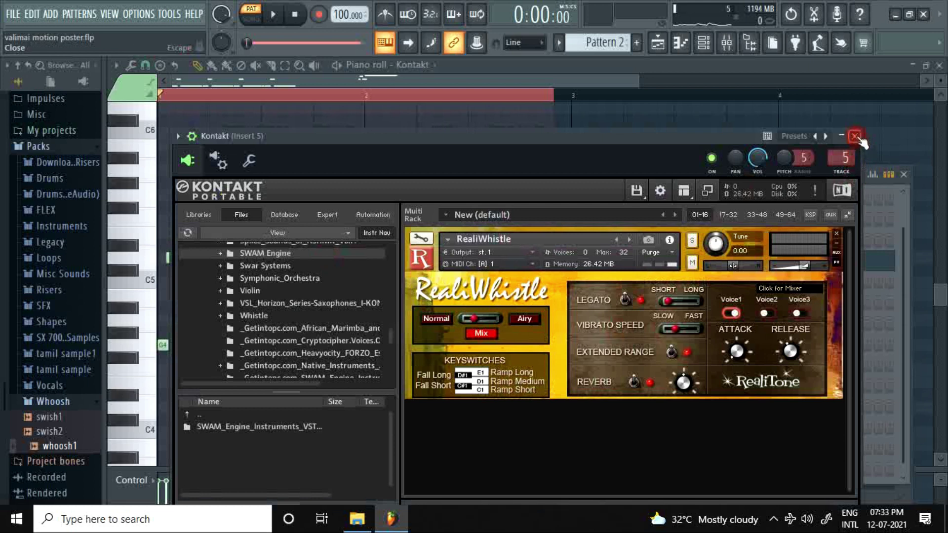
Close the open editing windows and play the song from partway through bar 2, over the first pitch automation clip.
left_click(903, 174)
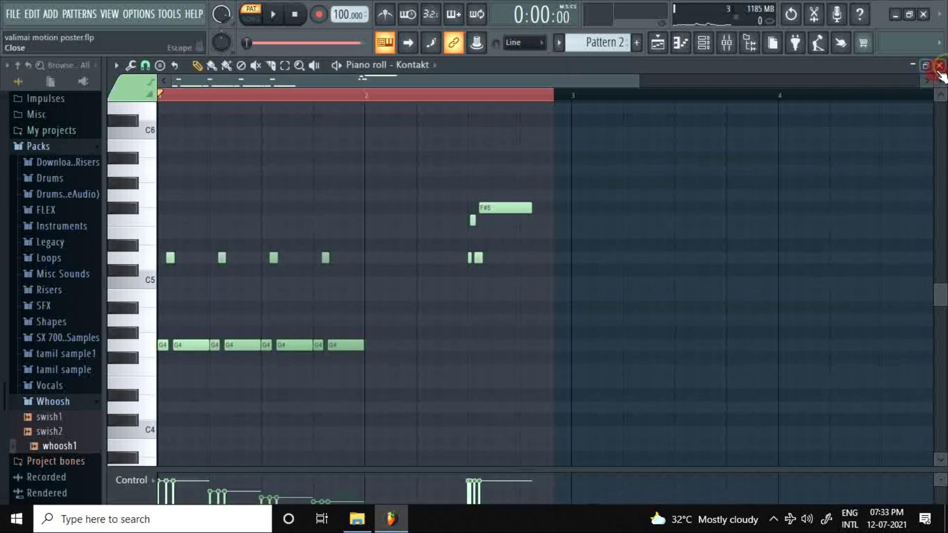
left_click(939, 66)
left_click(402, 81)
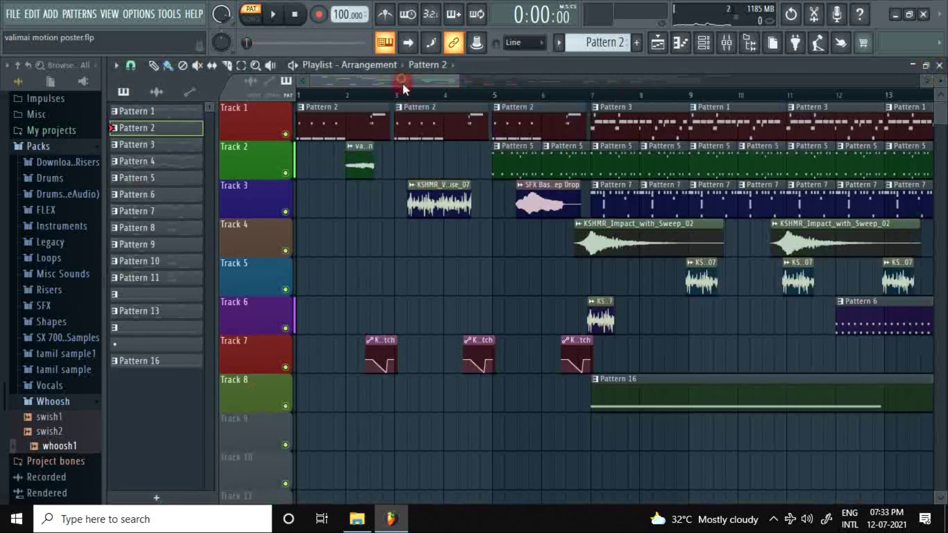
left_click(368, 96)
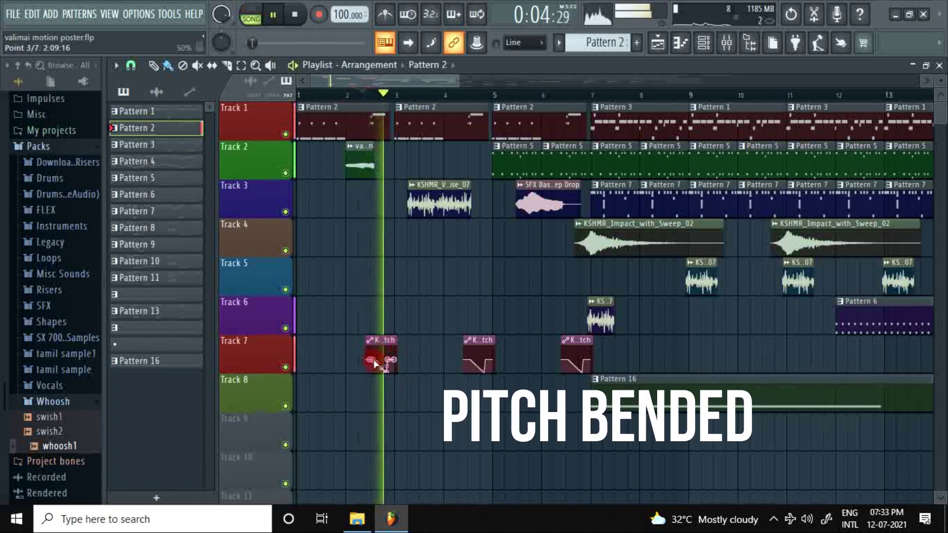
key("space")
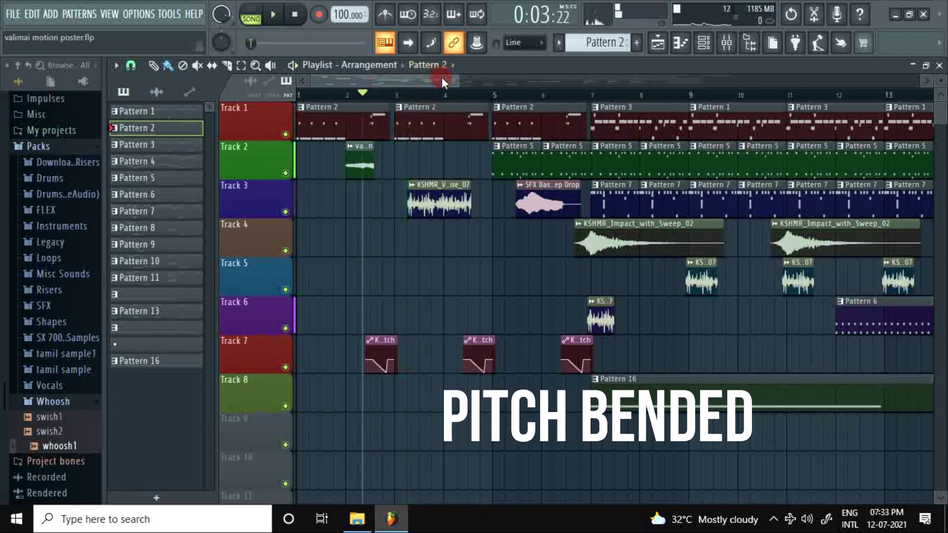
Play Pattern 3's Kontakt notes on their own in the piano roll, and move on to Pattern 4.
left_click_drag(443, 81, 480, 86)
double_click(460, 129)
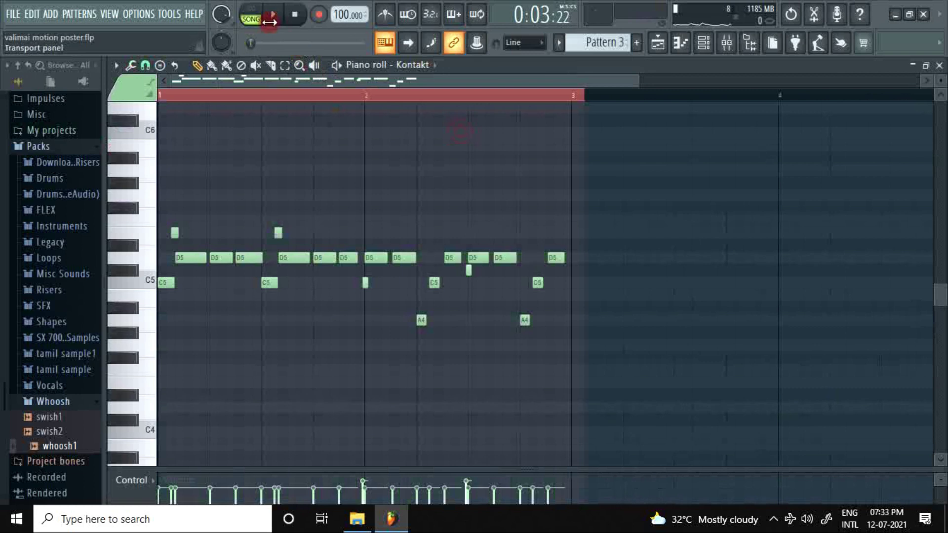
key("space")
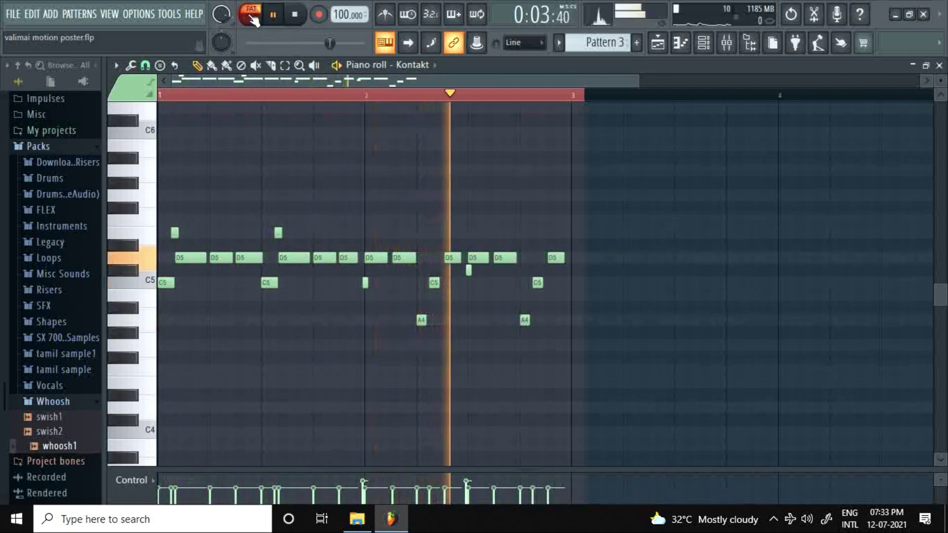
key("KP_Add")
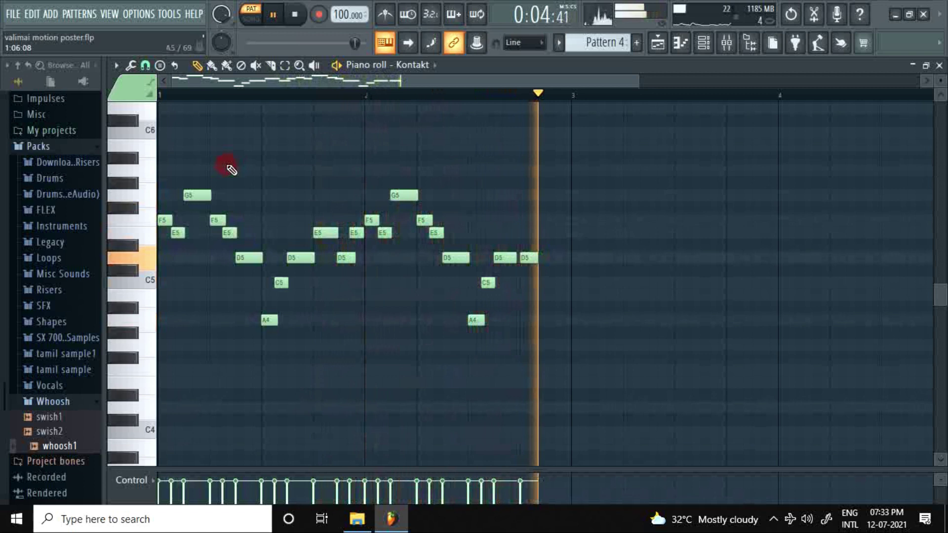
Return to the playlist, open the Pattern 5 clip's Serum notes in the piano roll and play them.
left_click(938, 66)
left_click_drag(596, 79, 451, 84)
double_click(469, 151)
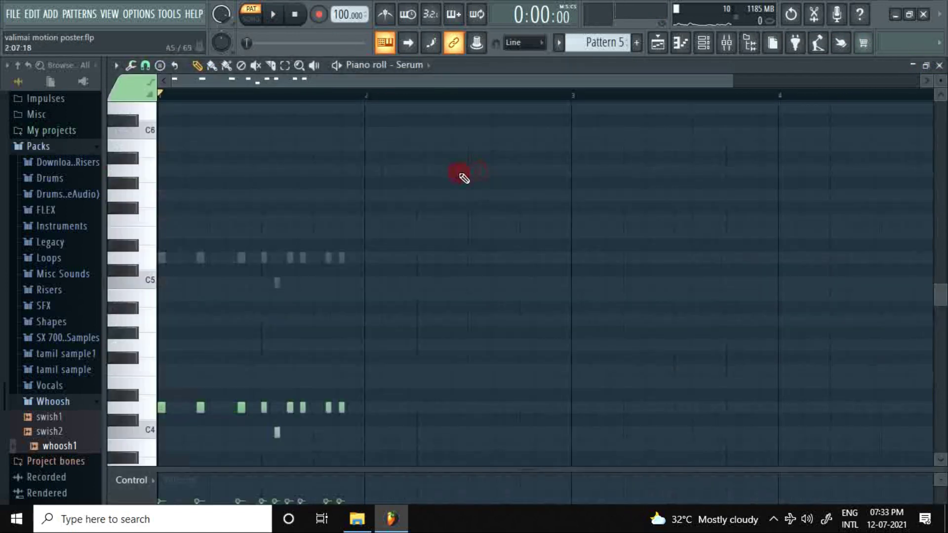
key("space")
scroll(268, 294, "down", 3)
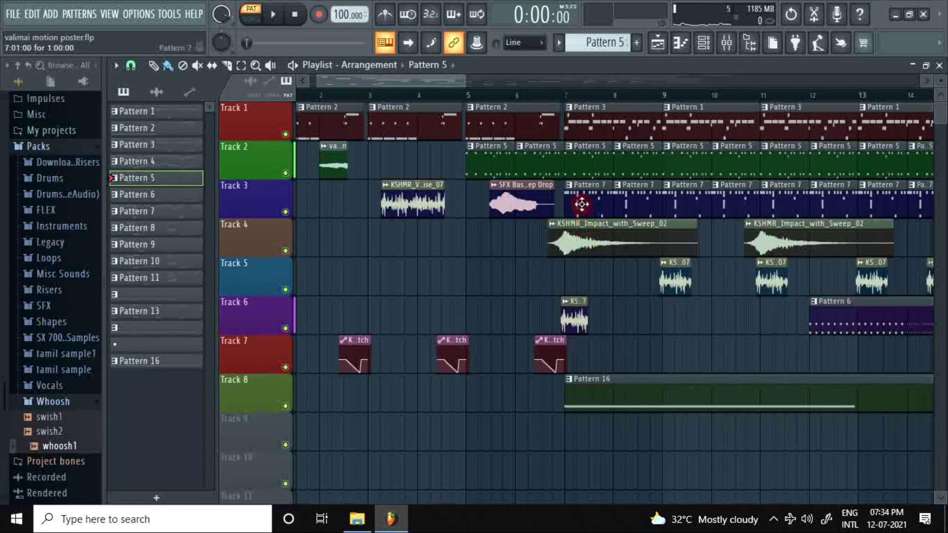
Open the Pattern 7 clip from Track 3 in the piano roll and play its FPC drum notes.
double_click(581, 204)
scroll(265, 218, "up", 6)
key("space")
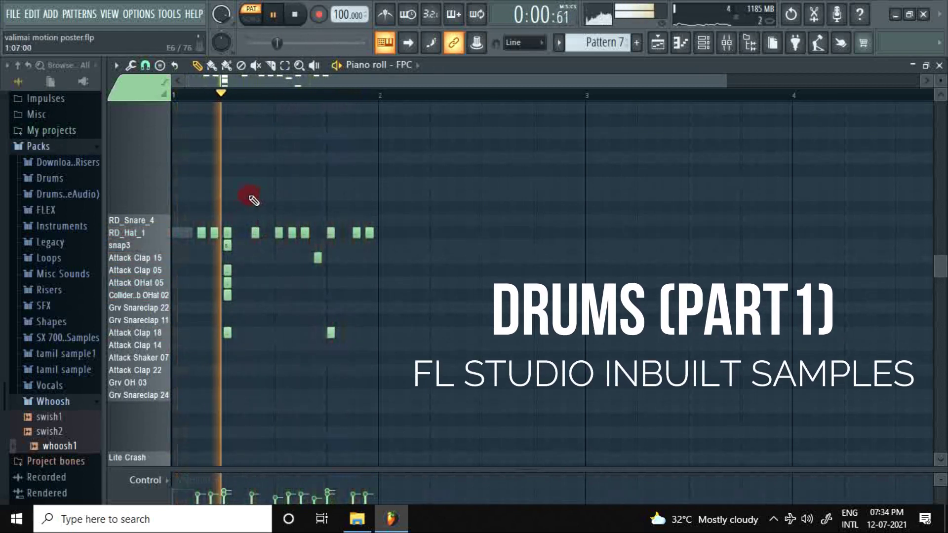
scroll(232, 203, "up", 4)
key("space")
Set the tempo to 50 BPM and play Pattern 7's drum notes at the slower speed.
right_click(344, 14)
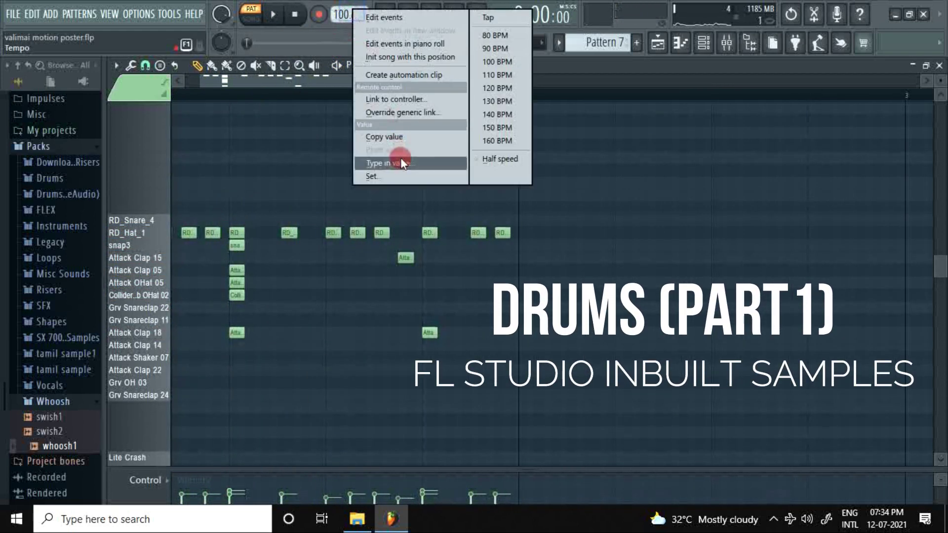
left_click(401, 160)
type("50")
key("Return")
key("space")
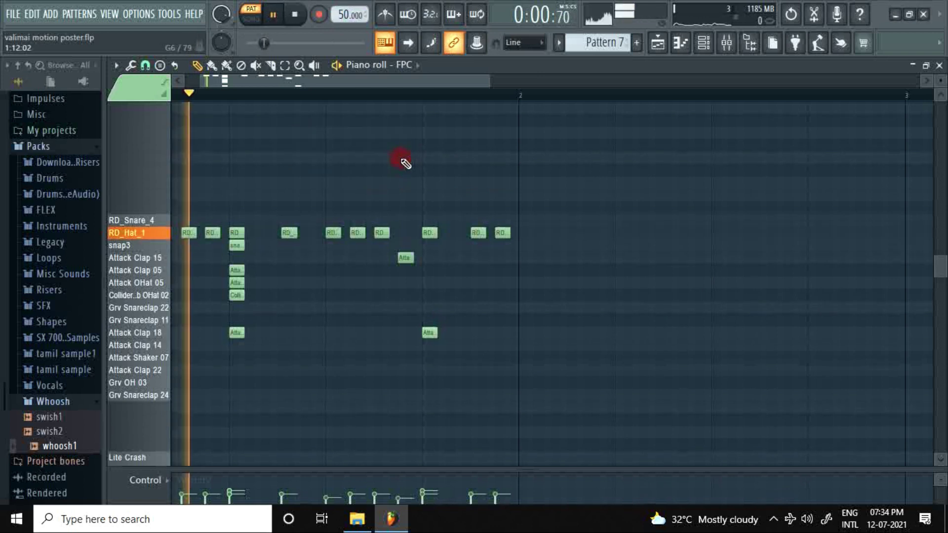
left_click_drag(403, 83, 296, 85)
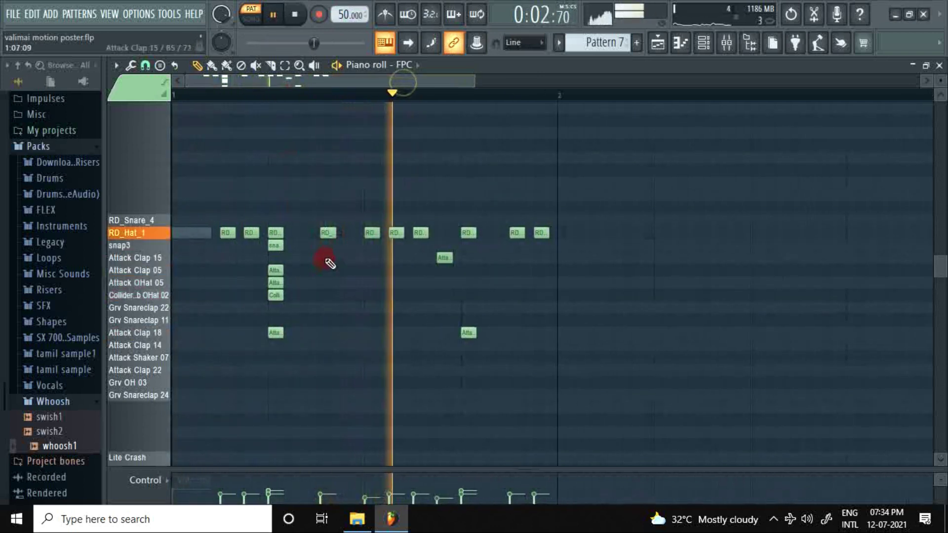
scroll(222, 270, "up", 3)
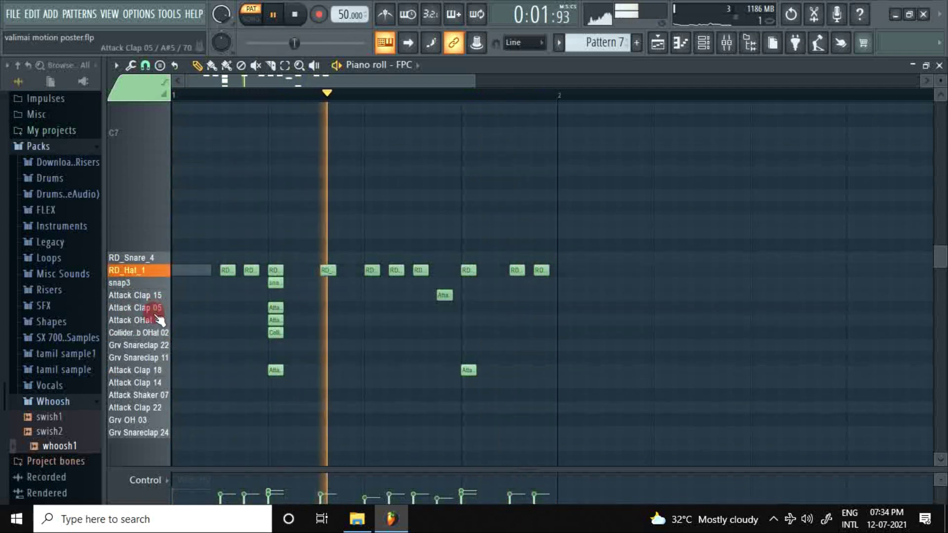
Show Pattern 7's FPC #2 notes in the piano roll, and switch back to the FPC channel.
left_click(412, 66)
left_click(421, 312)
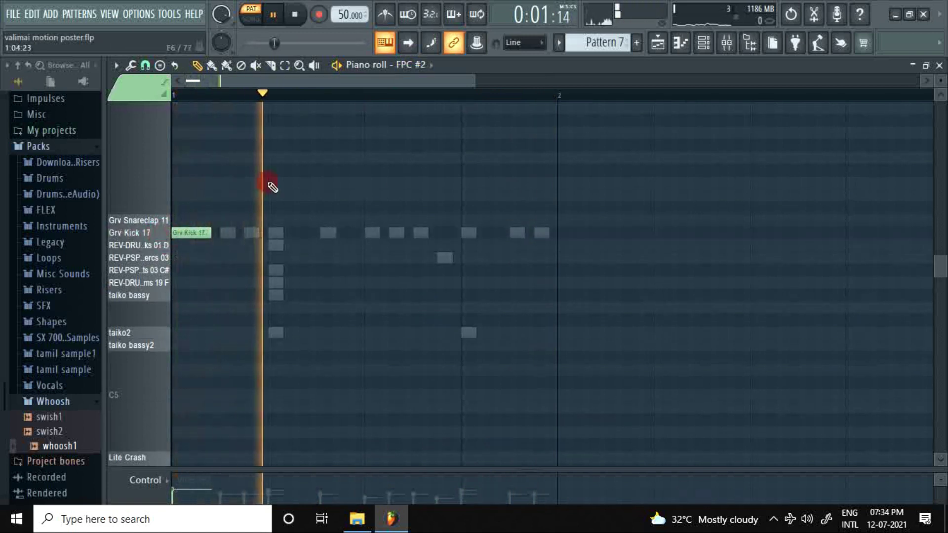
left_click(419, 66)
left_click(431, 300)
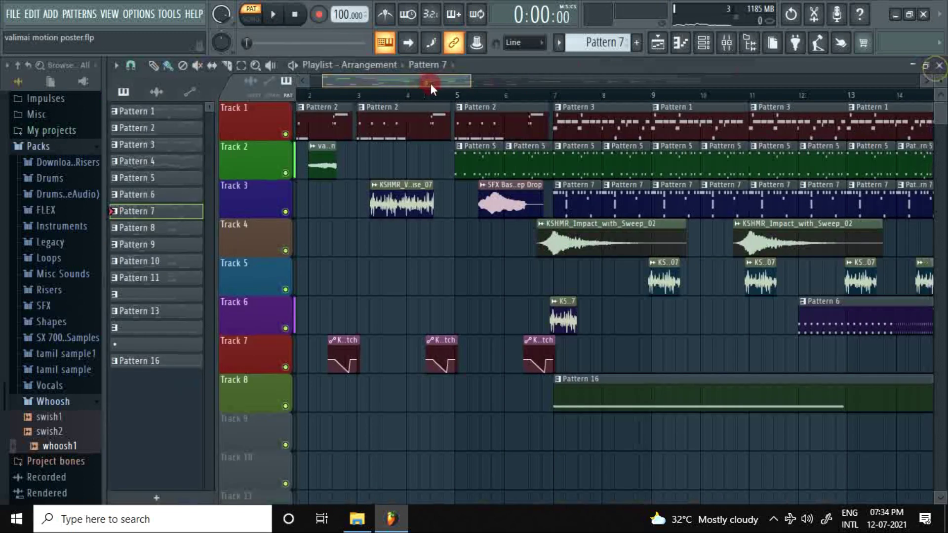
Open the Pattern 8 clip from Track 3 in the piano roll and play it with the FPC #2 channel shown.
left_click_drag(430, 84, 521, 91)
double_click(577, 207)
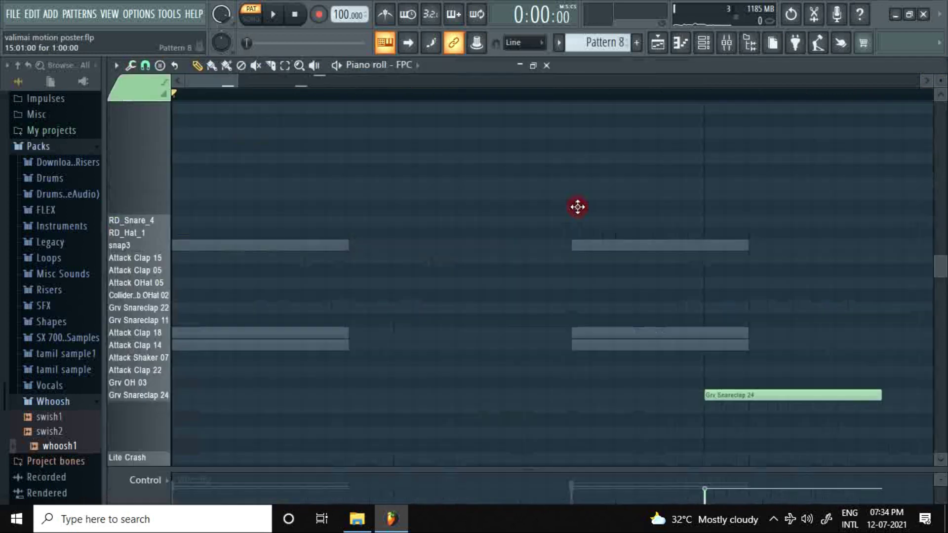
left_click(383, 67)
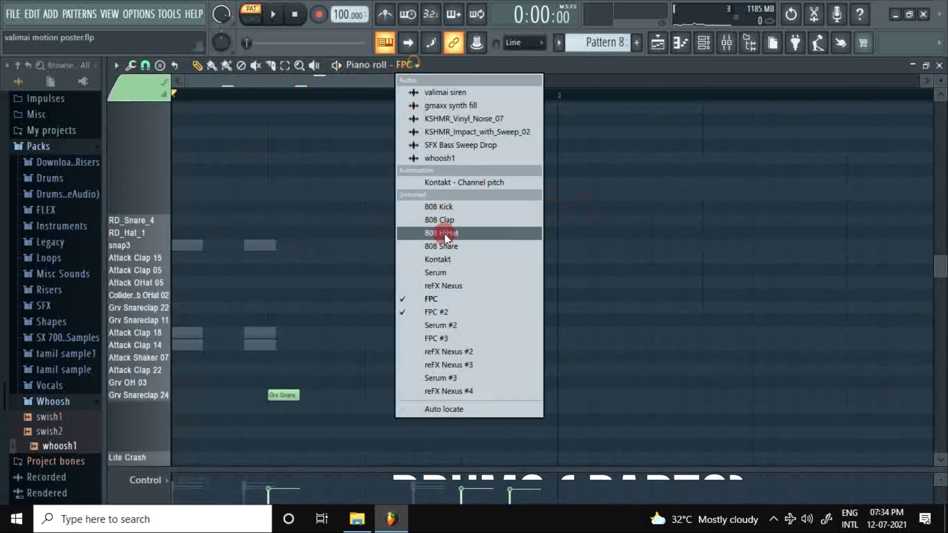
left_click(440, 309)
key("space")
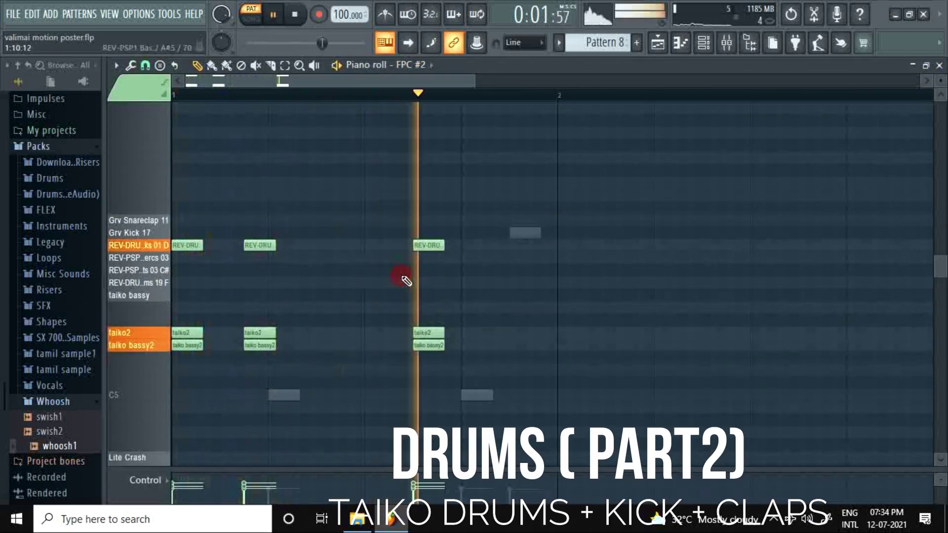
key("space")
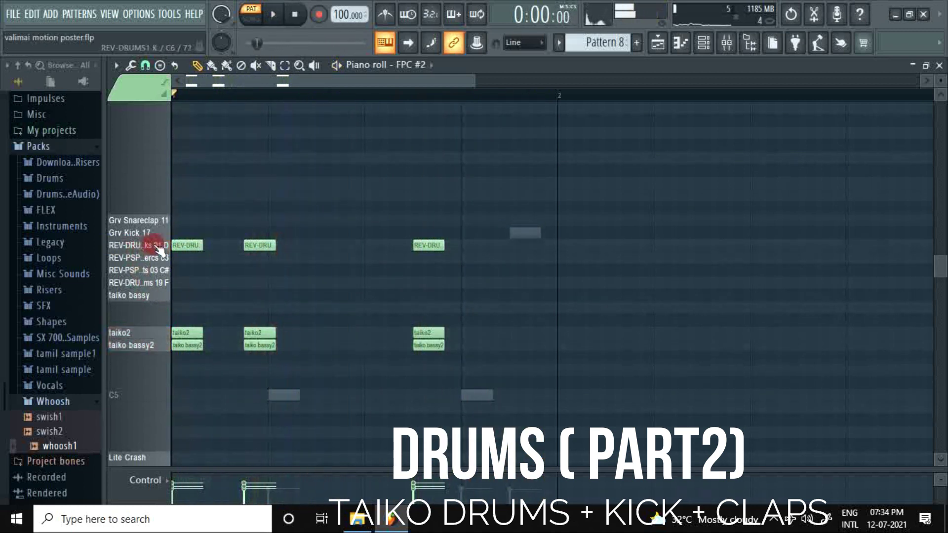
key("space")
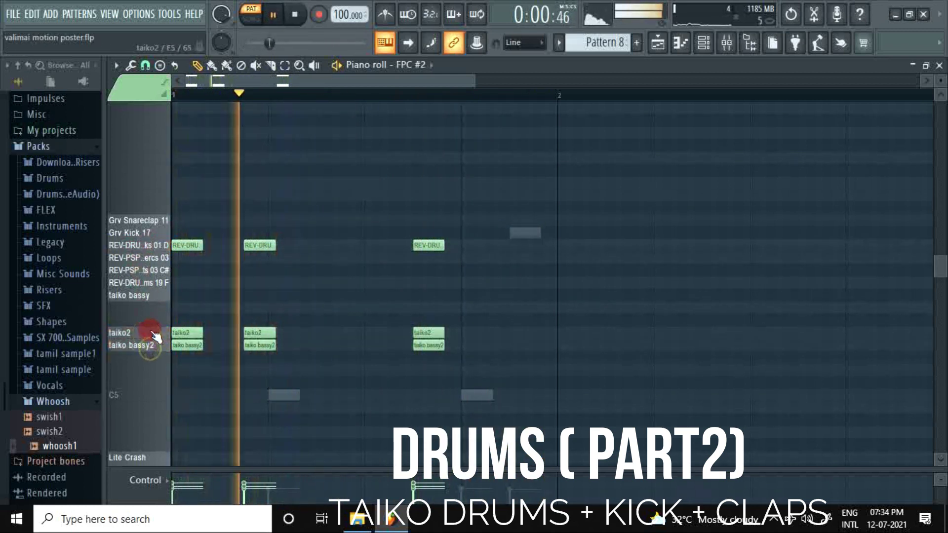
Switch Pattern 8's piano roll to the FPC channel and audition the Grv Snareclap 24 sound.
left_click(420, 67)
left_click(437, 298)
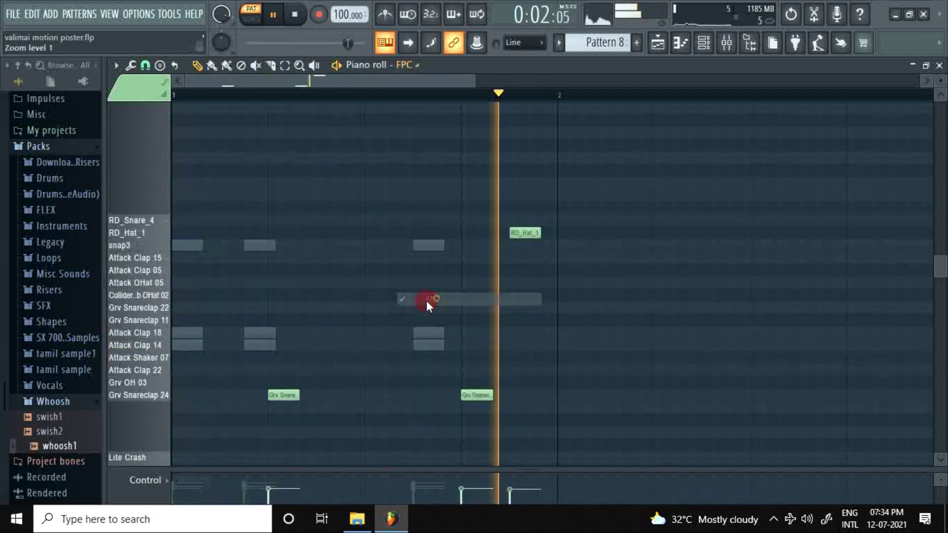
left_click(129, 395)
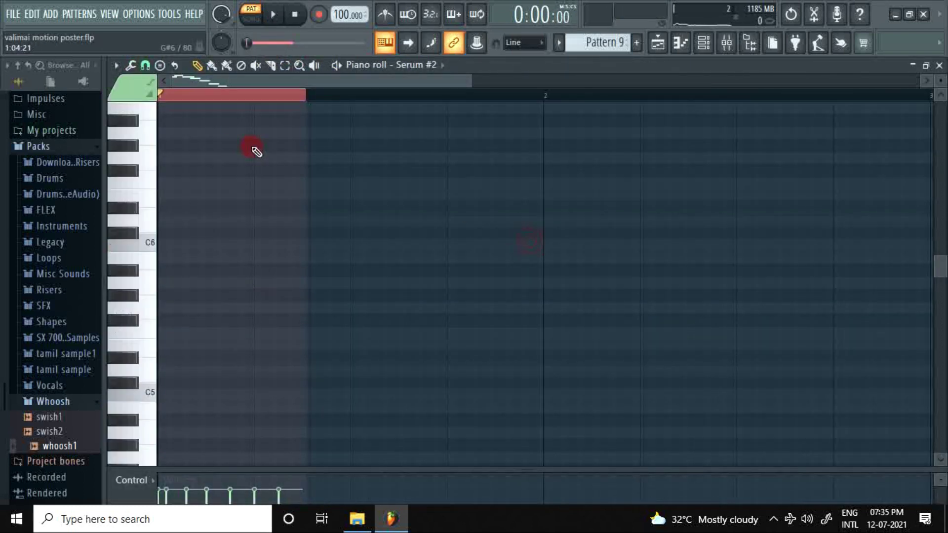
Play Pattern 9's Serum #2 notes in the piano roll.
scroll(255, 158, "down", 5)
key("space")
key("space")
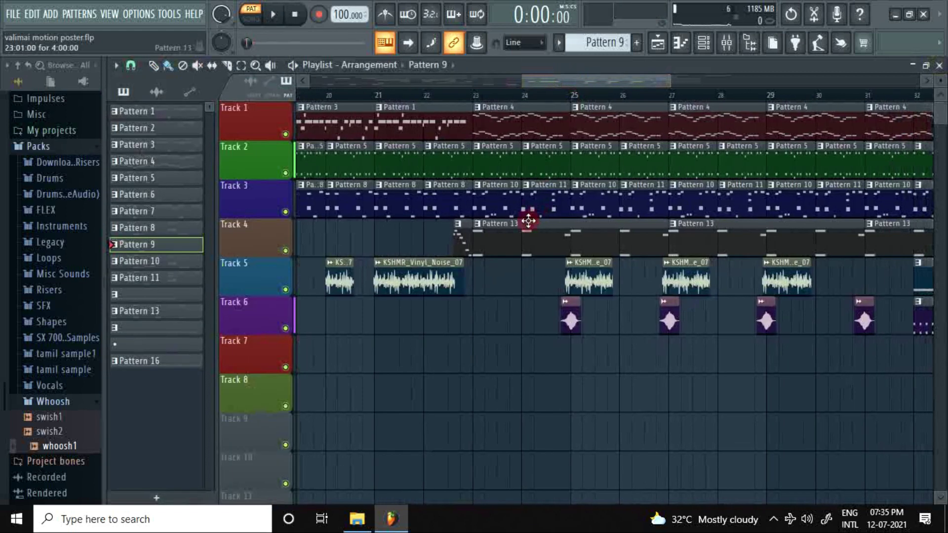
Open the Pattern 13 clip from Track 4, play its reFX Nexus #3 notes around bars 3 and 4, and close the piano roll.
double_click(528, 221)
key("space")
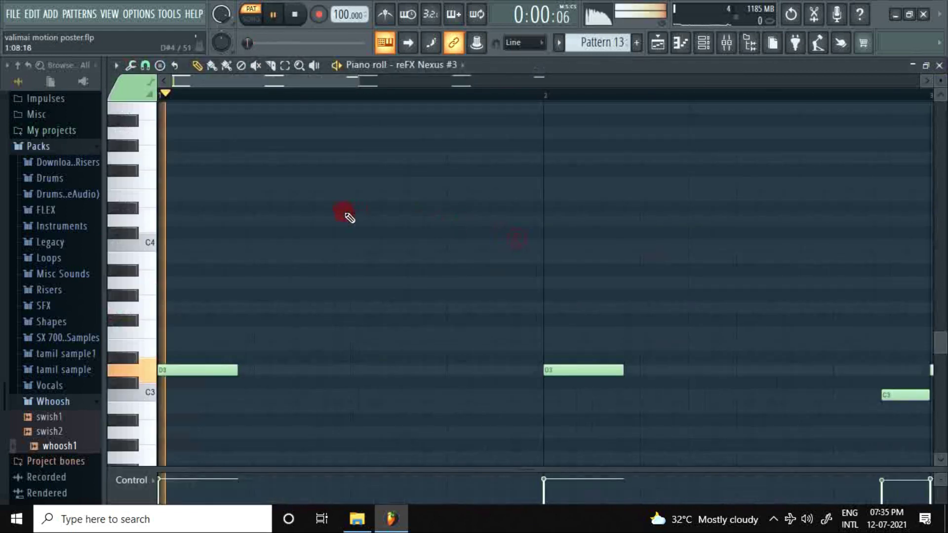
left_click(586, 94)
key("space")
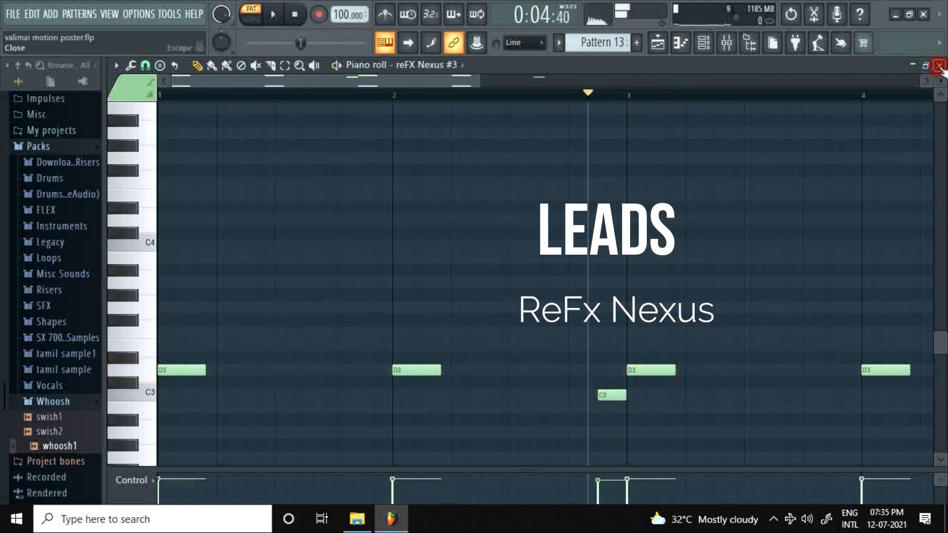
left_click(862, 96)
key("space")
left_click(940, 65)
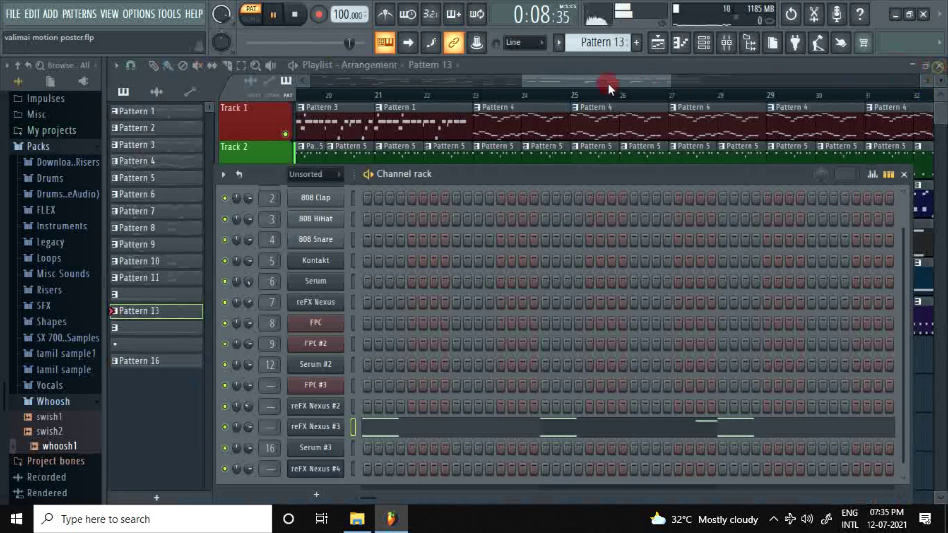
Open the Pattern 6 clip from Track 6 in the piano roll, play its FPC notes and audition the snap3 sound.
left_click(592, 86)
left_click_drag(593, 84, 651, 77)
double_click(663, 322)
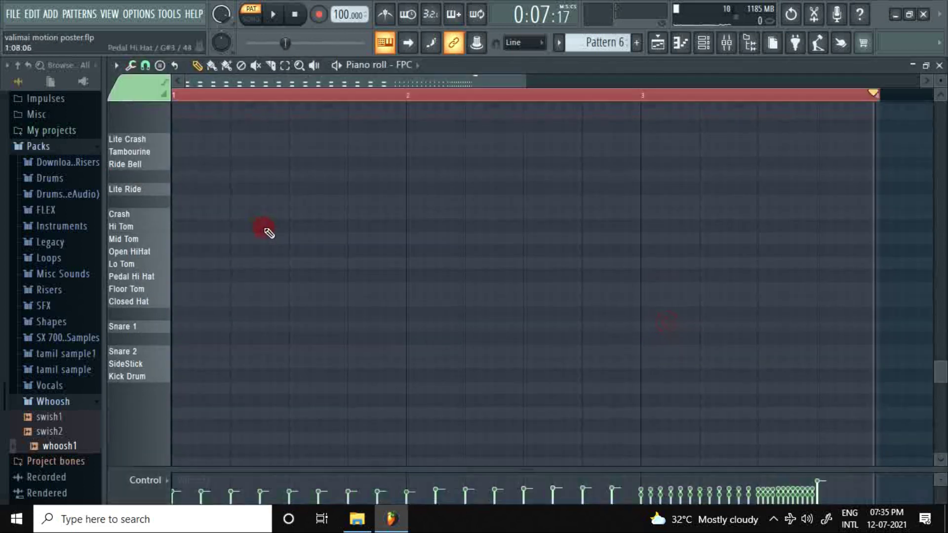
scroll(269, 232, "up", 6)
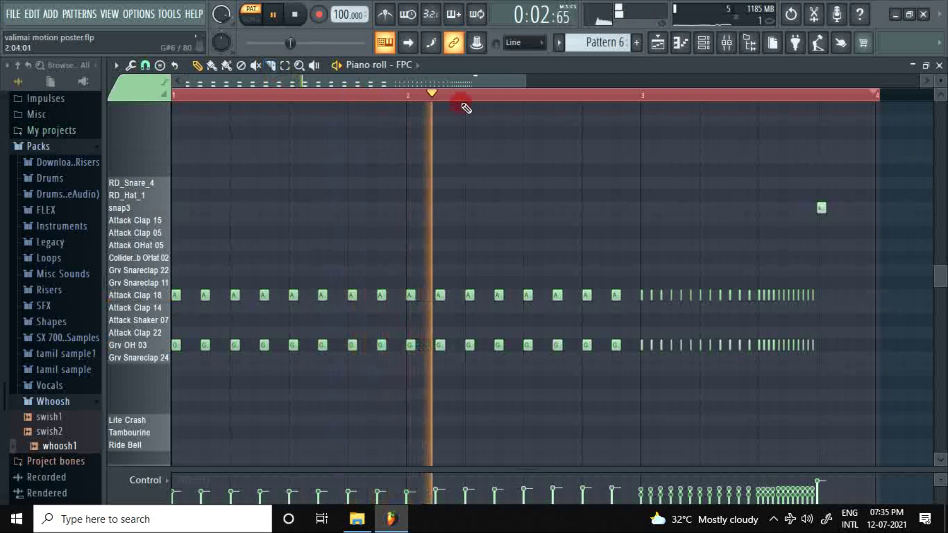
scroll(595, 98, "up", 2)
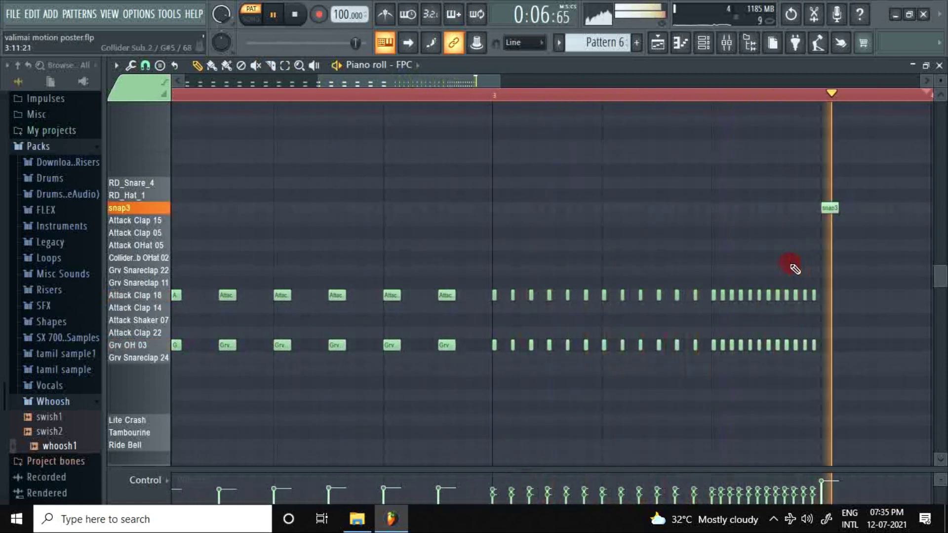
left_click(143, 207)
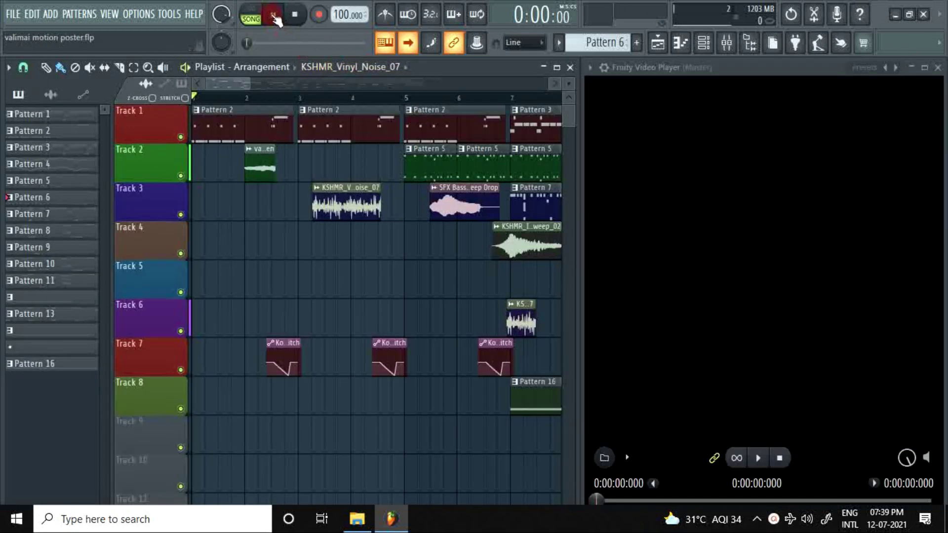
Play the whole arrangement from the start in song mode alongside the video.
left_click(274, 16)
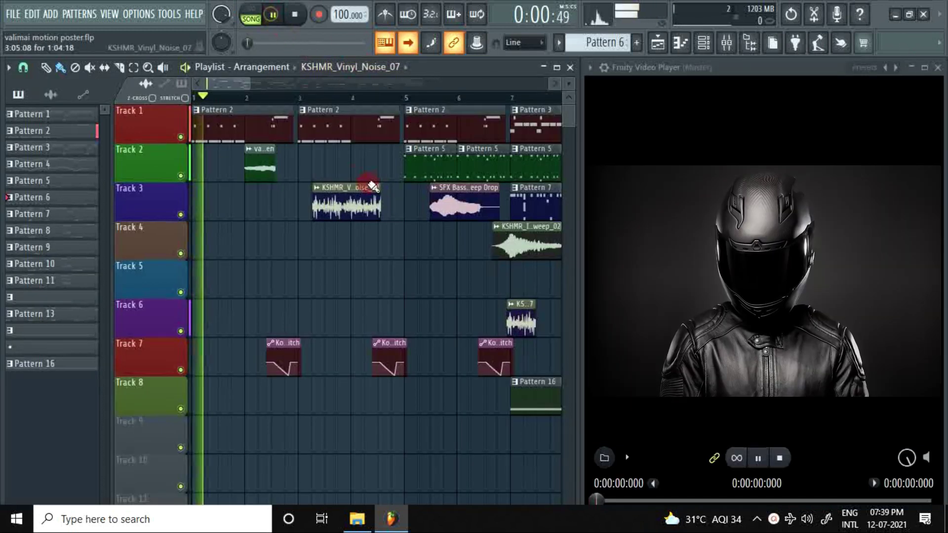